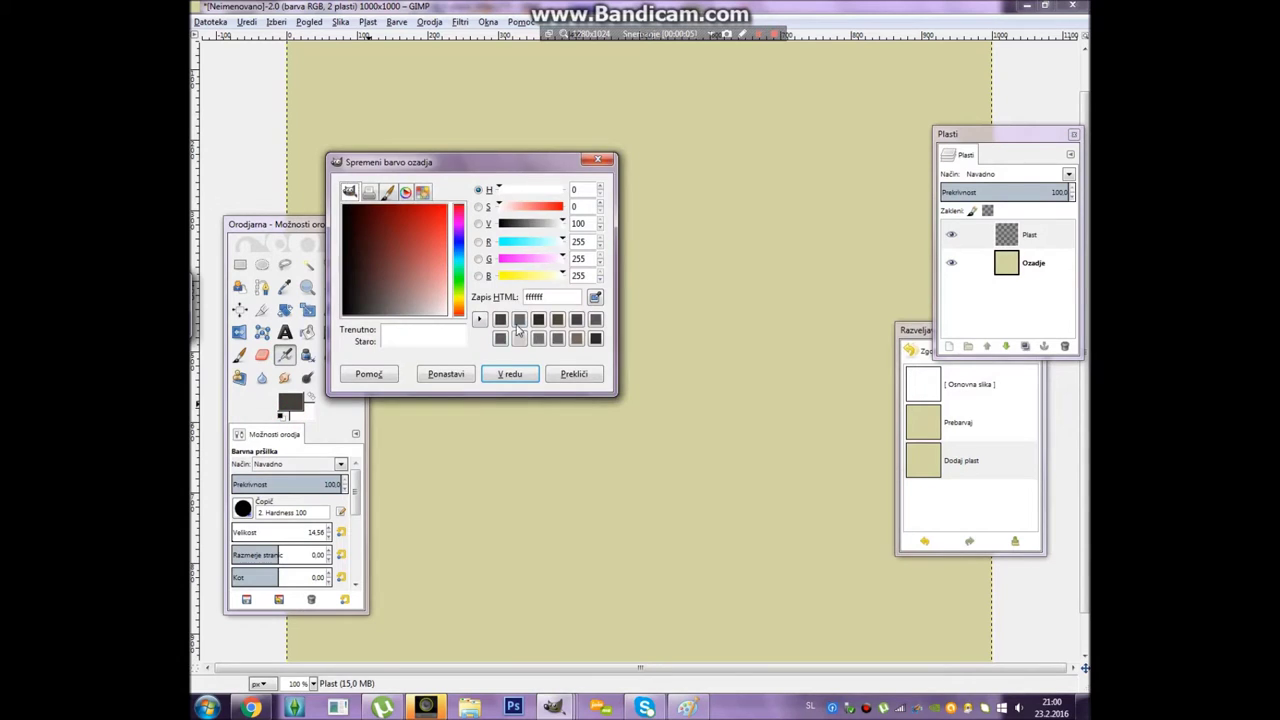
Step: Set up the Paintbrush with the foreground colour 70635a and a brush size of 25.56
click(240, 356)
click(294, 402)
click(501, 320)
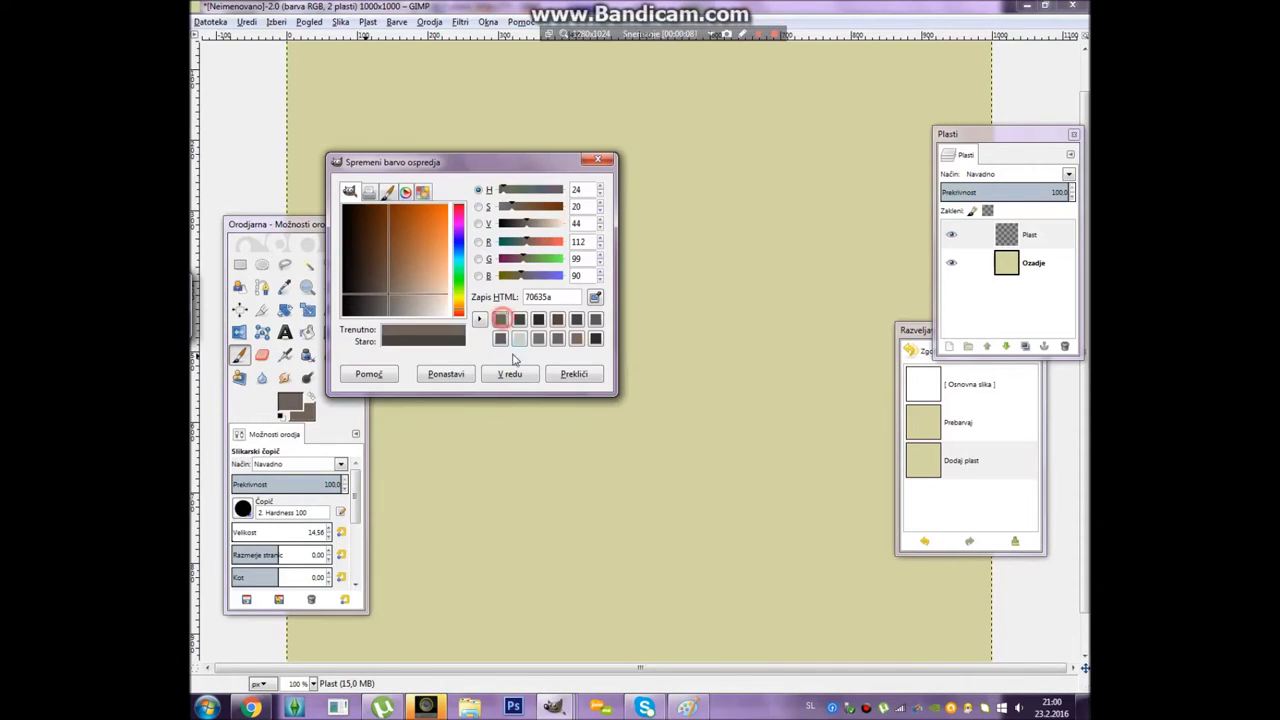
click(510, 374)
click(328, 529)
click(328, 529)
Step: Paint a solid curved hair lock on the Plast layer, starting narrow at the root and tapering down to a pointed tip
click(497, 229)
mouse_move(497, 229)
mouse_down()
mouse_move(578, 257)
mouse_move(599, 352)
mouse_move(506, 238)
mouse_move(543, 328)
mouse_up()
click(497, 245)
mouse_move(497, 246)
mouse_down()
mouse_move(530, 260)
mouse_move(572, 436)
mouse_up()
mouse_move(540, 252)
mouse_down()
mouse_move(611, 370)
mouse_move(591, 280)
mouse_move(611, 407)
mouse_move(608, 460)
mouse_up()
drag(541, 258, 586, 327)
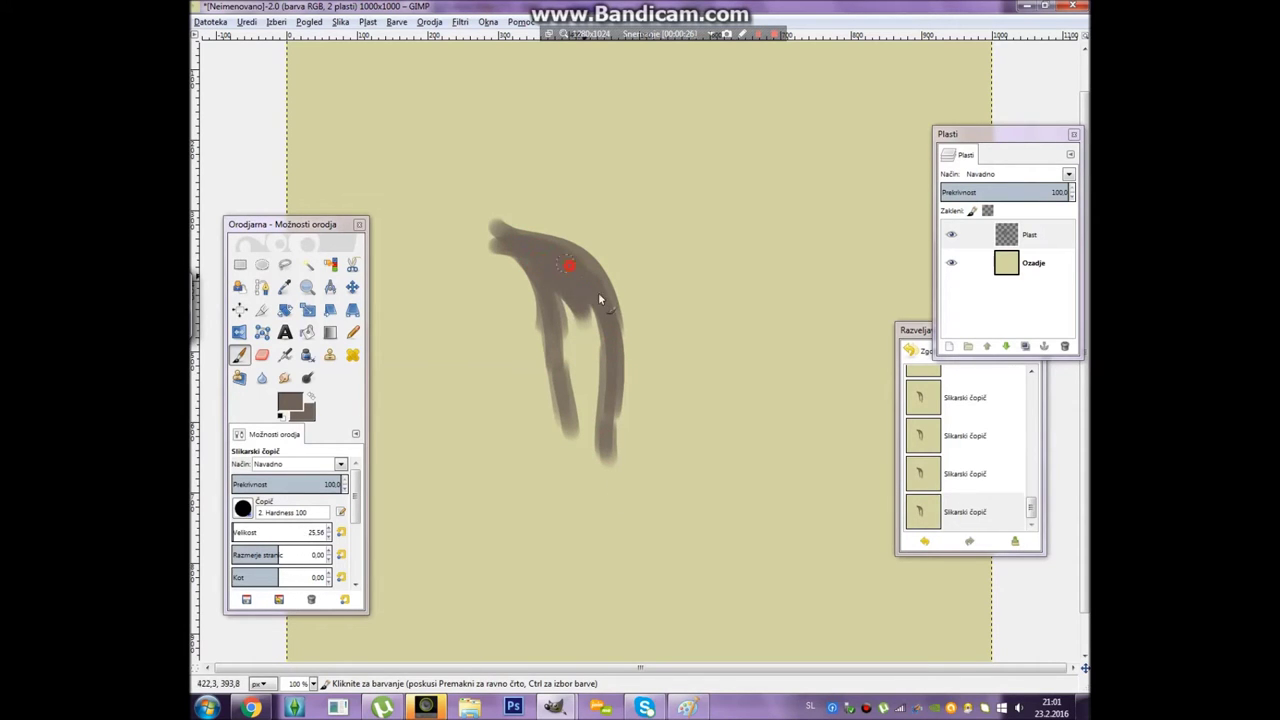
mouse_move(557, 267)
mouse_down()
mouse_move(587, 339)
mouse_move(564, 364)
mouse_move(563, 289)
mouse_move(572, 362)
mouse_move(572, 315)
mouse_move(597, 405)
mouse_move(569, 226)
mouse_move(609, 323)
mouse_move(584, 290)
mouse_move(595, 316)
mouse_move(583, 461)
mouse_move(572, 417)
mouse_move(575, 397)
mouse_move(585, 470)
mouse_move(586, 376)
mouse_move(597, 495)
mouse_move(586, 448)
mouse_move(607, 389)
mouse_move(612, 530)
mouse_up()
drag(612, 453, 606, 305)
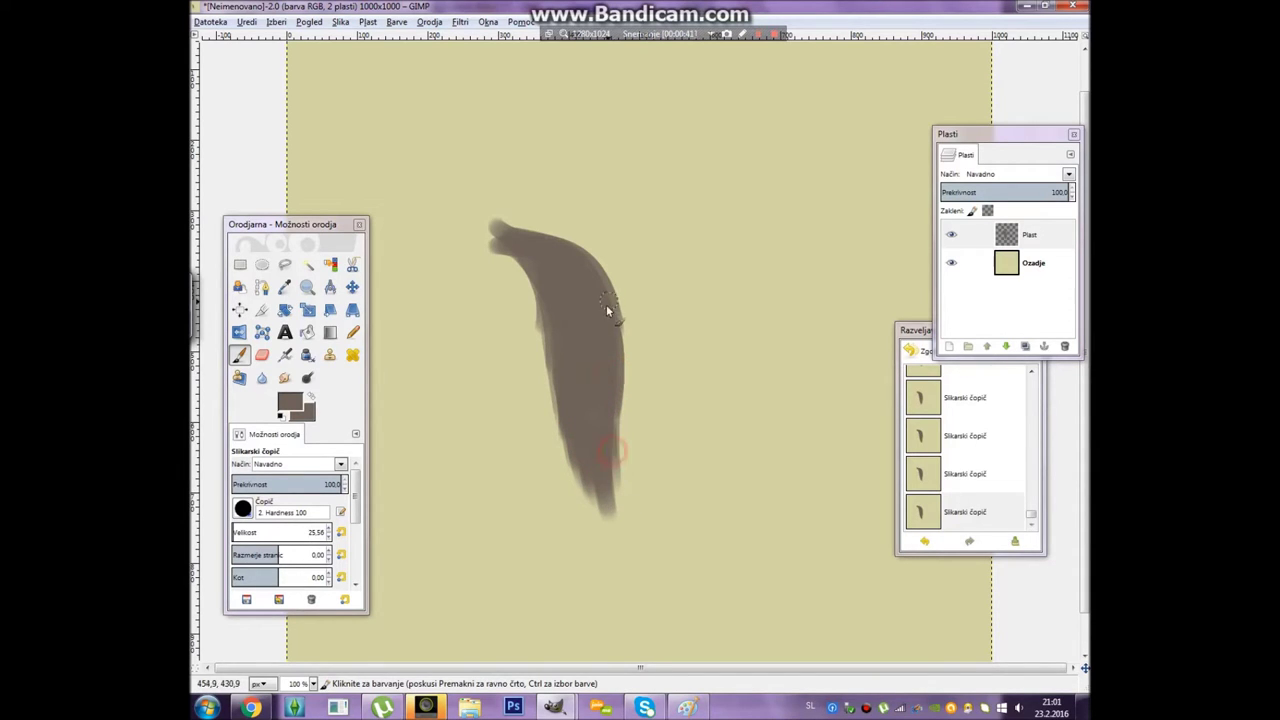
Step: Set the foreground colour to orange and the brush size to 3
click(289, 402)
drag(420, 234, 432, 212)
click(507, 378)
double_click(328, 530)
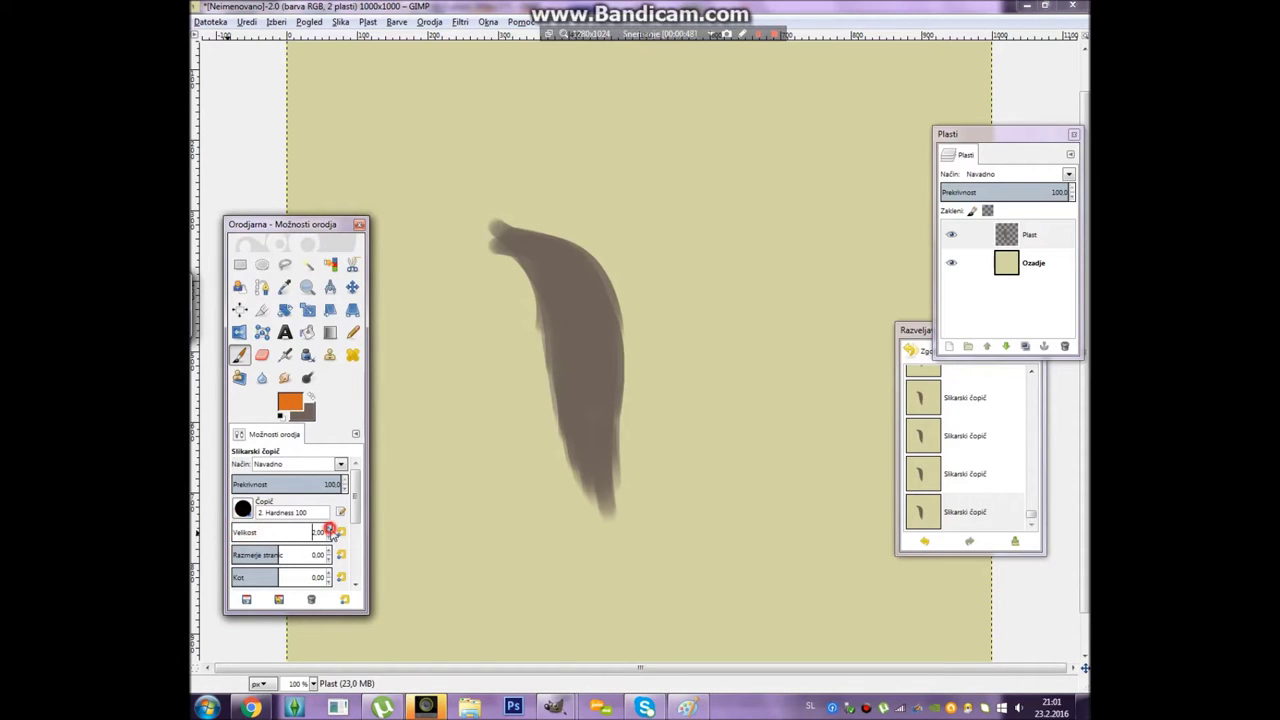
Step: Handwrite the note "Always new layer" beside the hair lock and draw an arrow from it towards the layer list
mouse_move(698, 268)
mouse_down()
mouse_move(728, 275)
mouse_move(737, 264)
mouse_move(745, 289)
mouse_move(772, 286)
mouse_move(768, 298)
mouse_move(793, 281)
mouse_move(783, 335)
mouse_move(815, 293)
mouse_up()
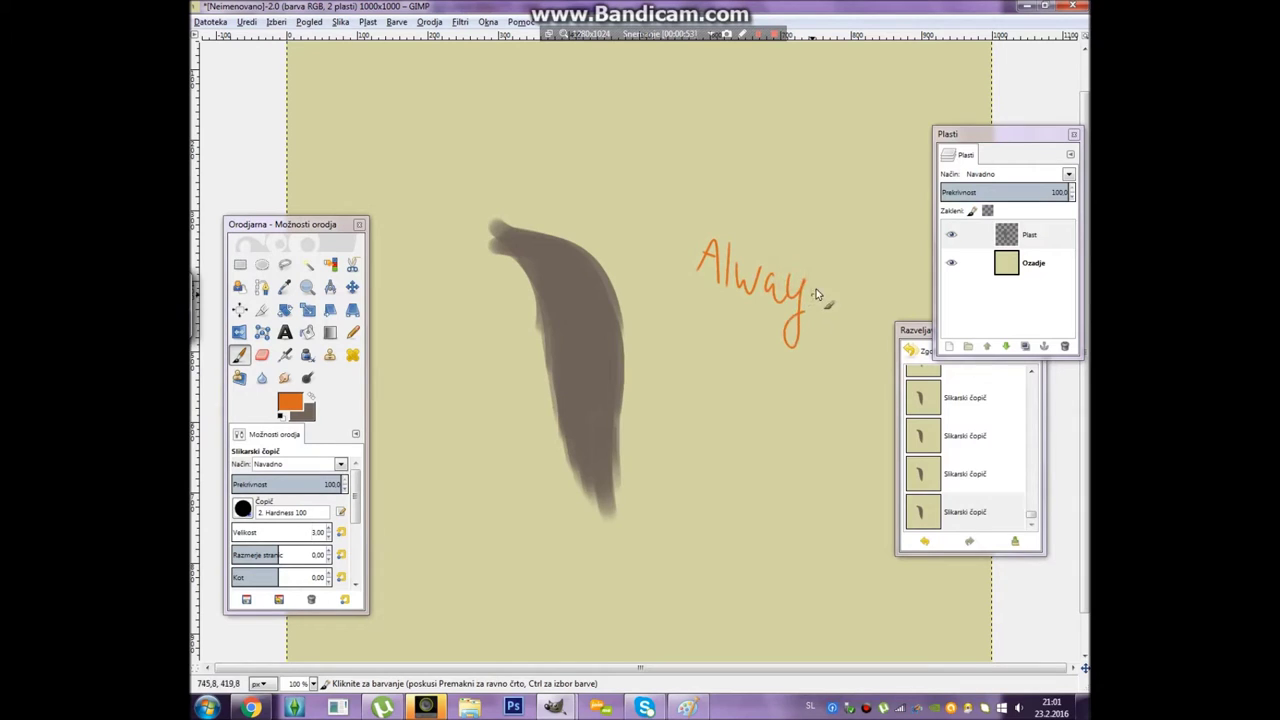
click(924, 541)
mouse_move(712, 302)
mouse_down()
mouse_move(711, 346)
mouse_move(732, 327)
mouse_move(740, 362)
mouse_move(772, 340)
mouse_up()
drag(760, 440, 770, 368)
mouse_move(786, 406)
mouse_down()
mouse_move(793, 439)
mouse_move(809, 425)
mouse_move(797, 448)
mouse_move(829, 449)
mouse_up()
drag(836, 333, 913, 238)
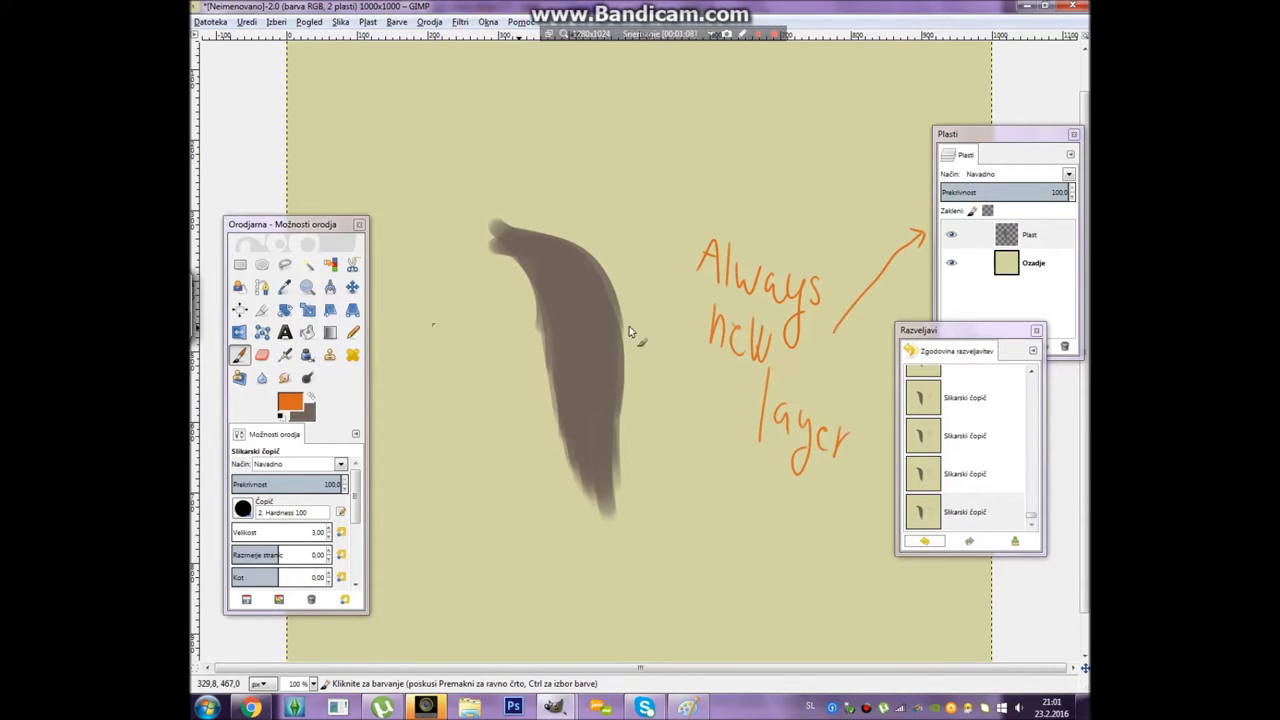
Step: Return the foreground colour to the base brown 70635a and reduce the brush size to 1
click(1018, 238)
click(290, 402)
click(521, 325)
click(508, 372)
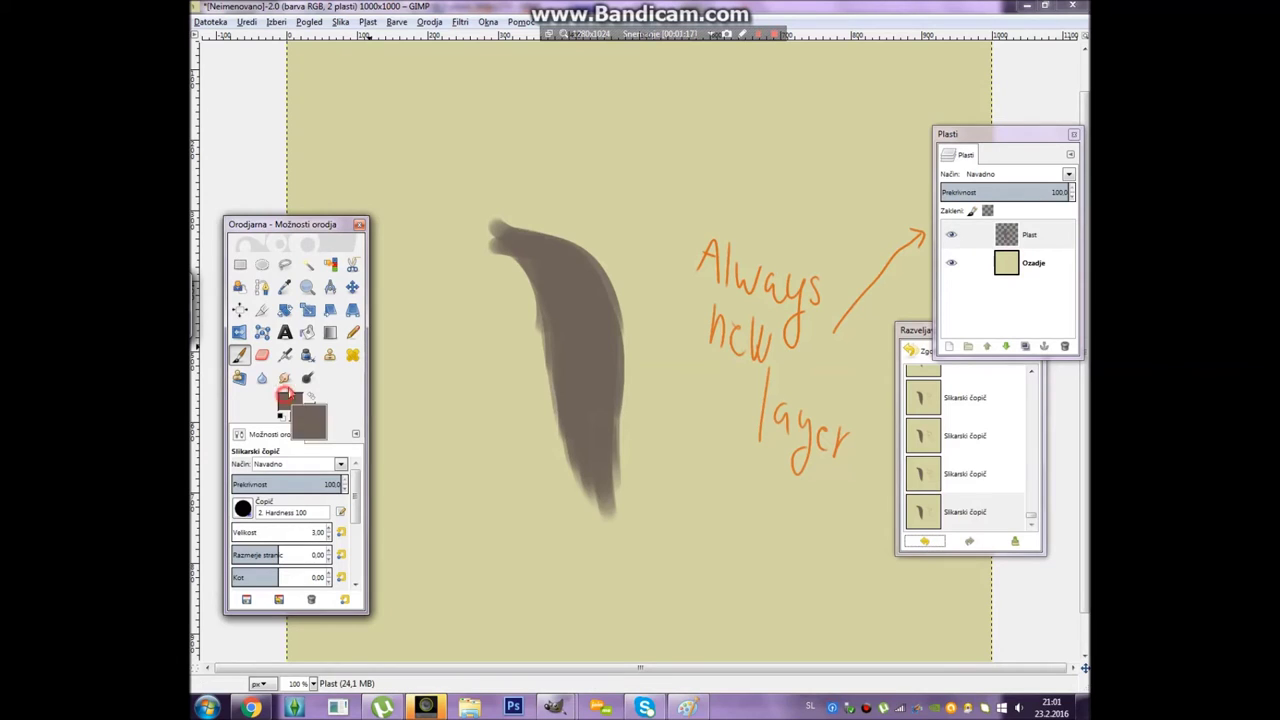
click(292, 404)
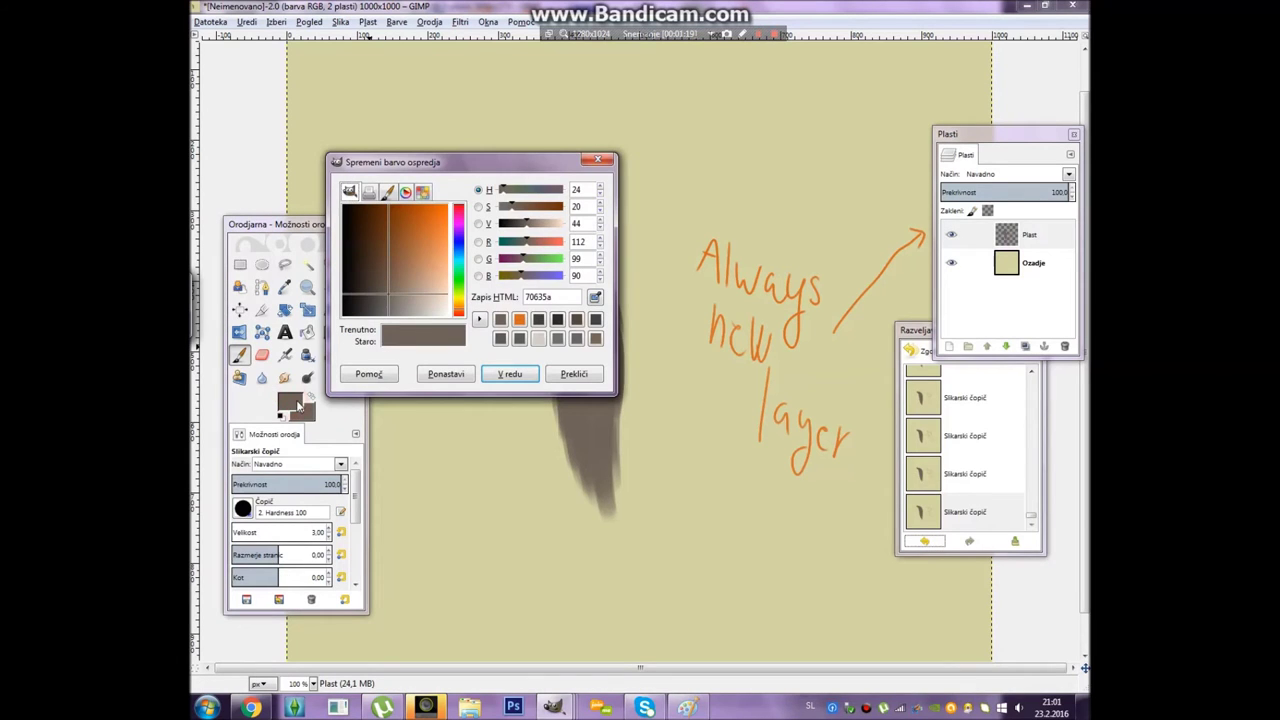
click(500, 372)
click(328, 537)
click(328, 537)
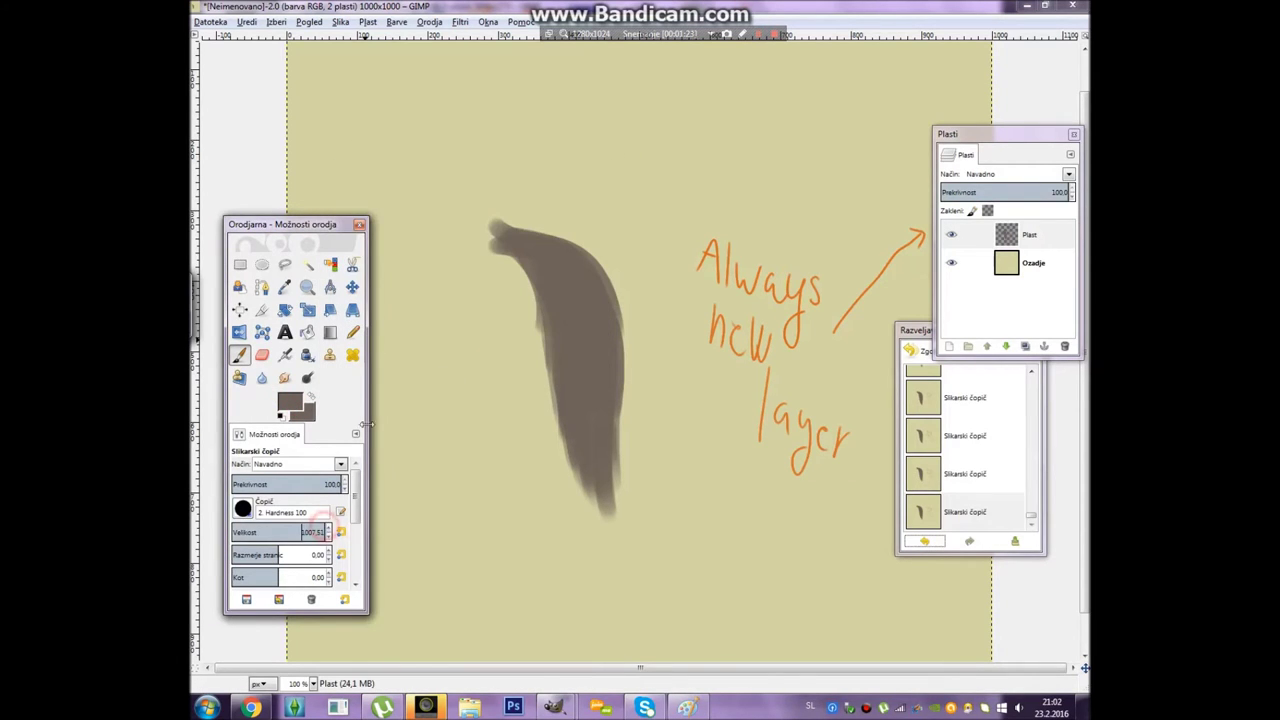
Step: Lock the alpha channel of the Plast layer so painting stays inside the hair shape
click(988, 211)
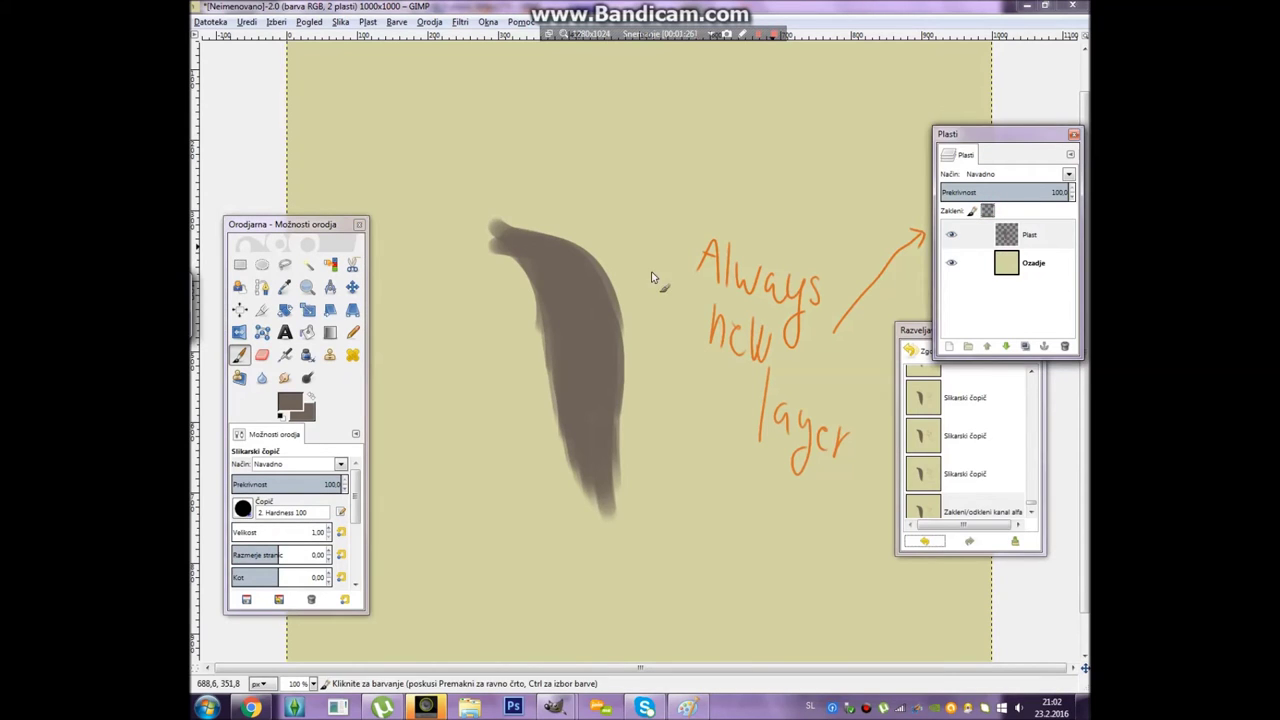
click(969, 236)
click(990, 212)
click(970, 235)
click(988, 211)
Step: Set the brush size to 9 and the foreground colour to dark brown 312a25
click(328, 529)
click(330, 530)
click(330, 530)
click(290, 405)
click(557, 320)
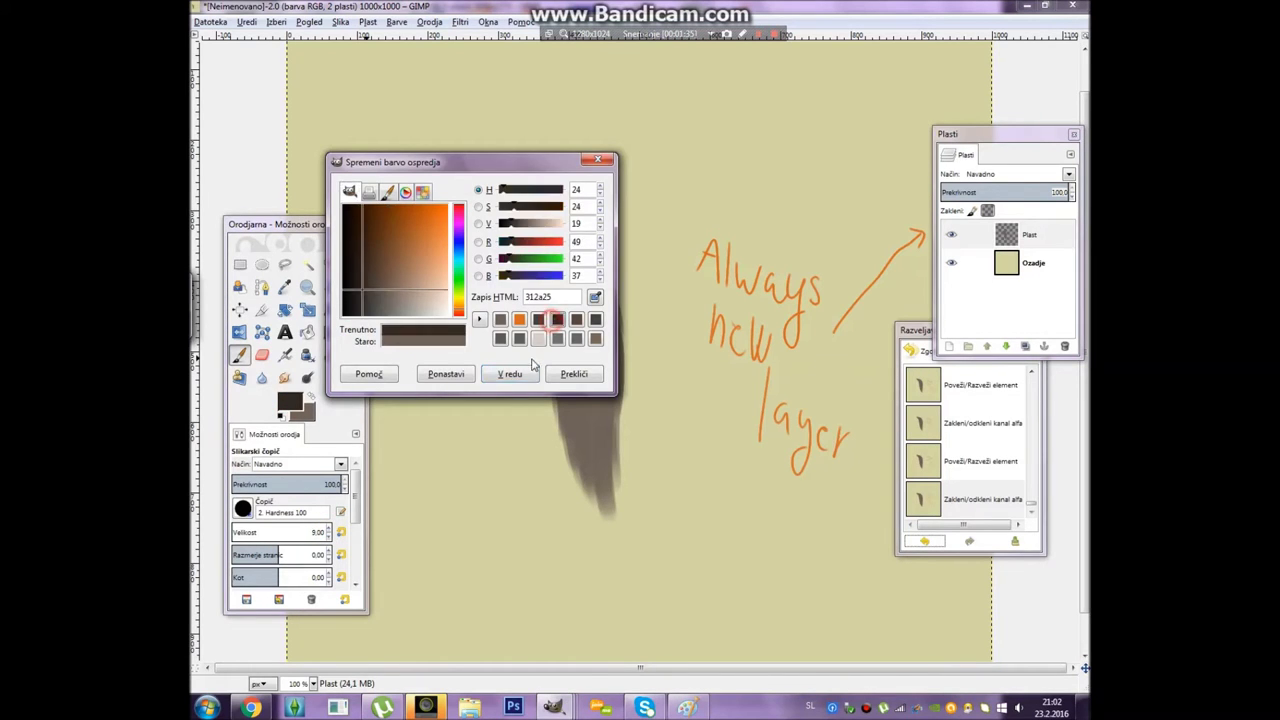
click(522, 373)
Step: Paint dark strands from the root over the upper bend of the lock and down its inner edge
drag(494, 248, 560, 280)
mouse_move(491, 248)
mouse_down()
mouse_move(552, 268)
mouse_move(517, 276)
mouse_move(503, 257)
mouse_move(528, 278)
mouse_move(502, 255)
mouse_move(540, 294)
mouse_move(507, 257)
mouse_move(544, 270)
mouse_move(557, 256)
mouse_move(491, 234)
mouse_move(570, 269)
mouse_move(602, 268)
mouse_up()
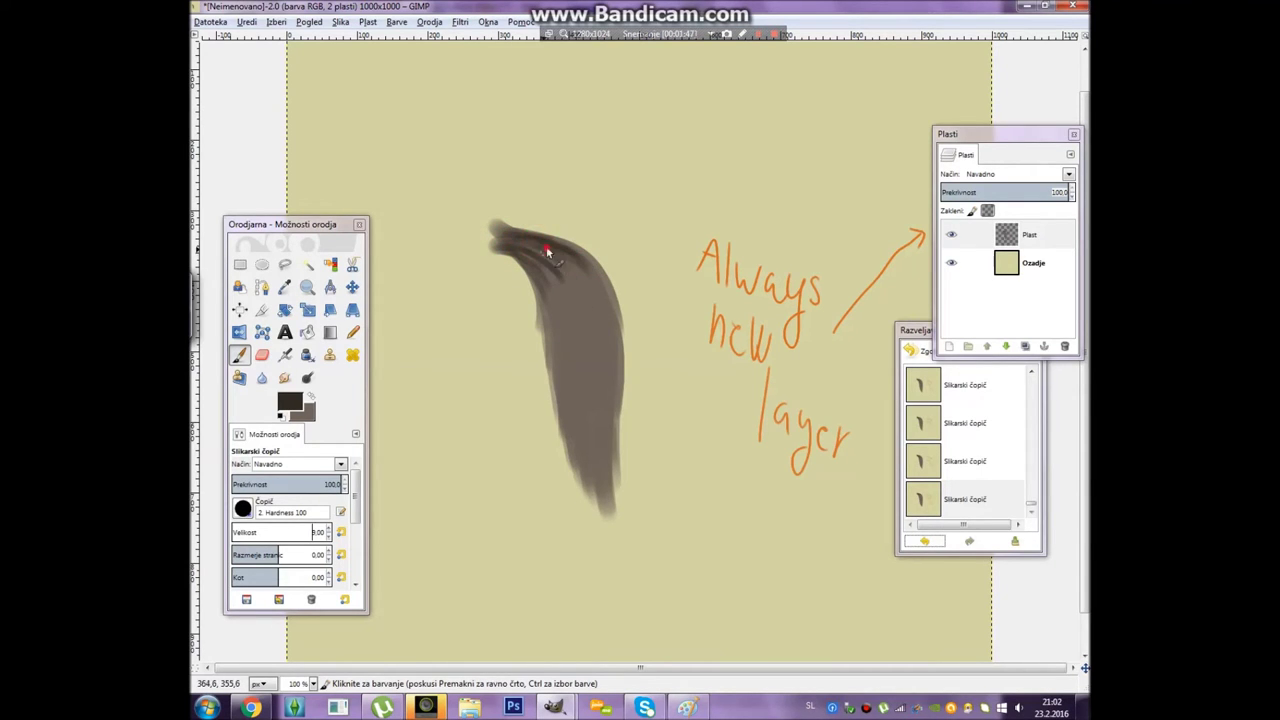
drag(551, 257, 576, 280)
mouse_move(527, 243)
mouse_down()
mouse_move(605, 276)
mouse_move(553, 238)
mouse_move(577, 251)
mouse_move(606, 305)
mouse_up()
mouse_move(557, 252)
mouse_down()
mouse_move(592, 317)
mouse_move(624, 310)
mouse_move(612, 284)
mouse_up()
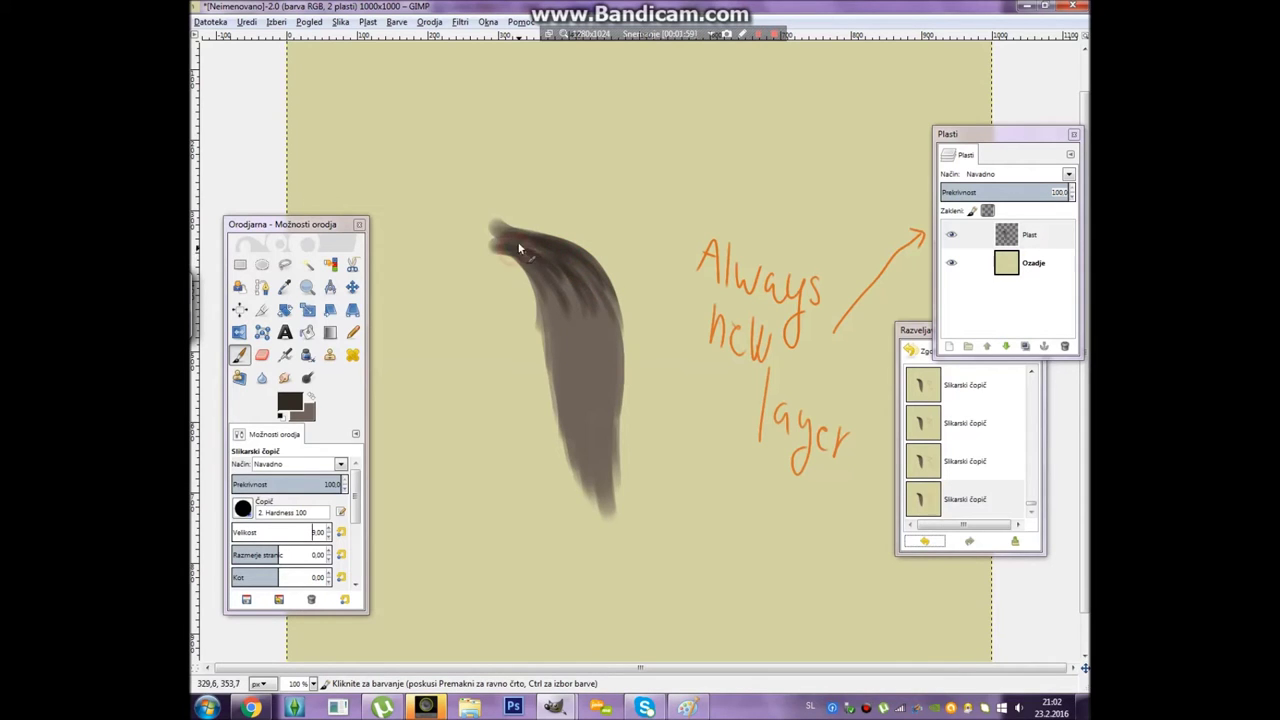
mouse_move(533, 252)
mouse_down()
mouse_move(556, 288)
mouse_move(513, 293)
mouse_move(535, 307)
mouse_move(532, 280)
mouse_move(555, 385)
mouse_move(553, 300)
mouse_up()
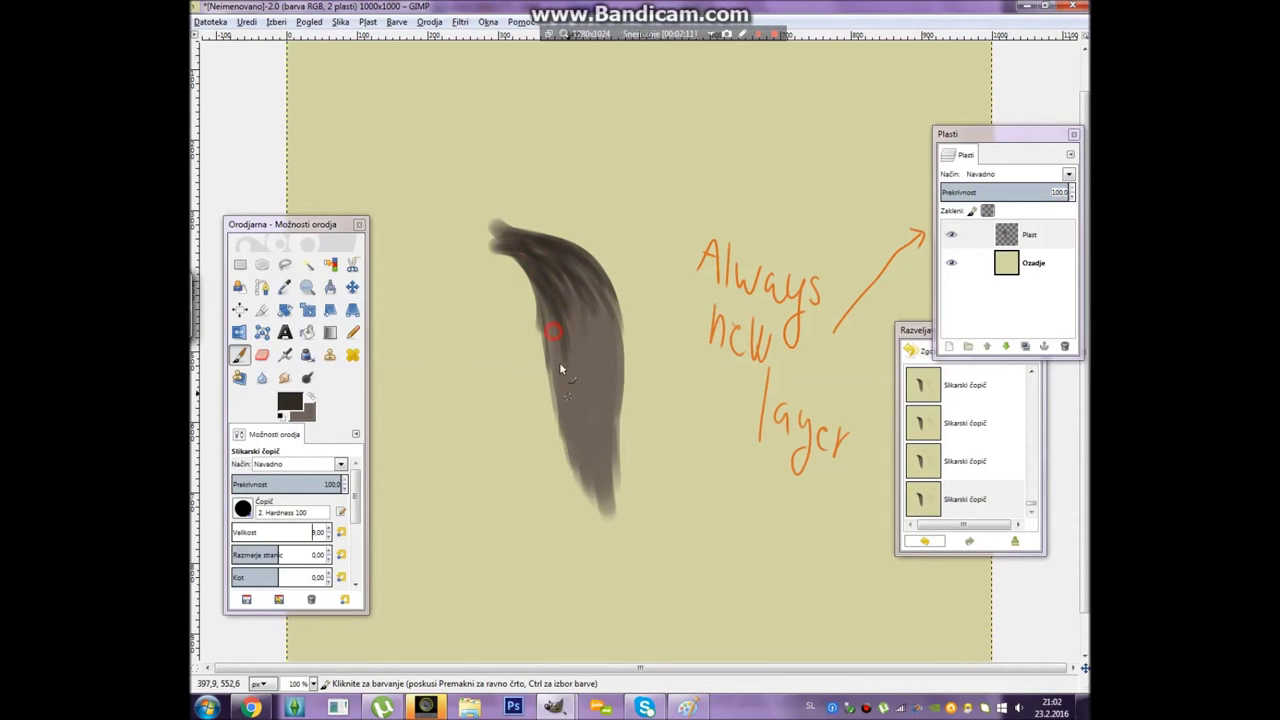
Step: Try extending the dark strands down the middle and outer edge of the lock, and undo these strokes
mouse_move(530, 265)
mouse_down()
mouse_move(537, 297)
mouse_move(585, 318)
mouse_up()
mouse_move(587, 313)
mouse_down()
mouse_move(611, 368)
mouse_move(581, 365)
mouse_move(571, 272)
mouse_move(609, 284)
mouse_move(624, 350)
mouse_up()
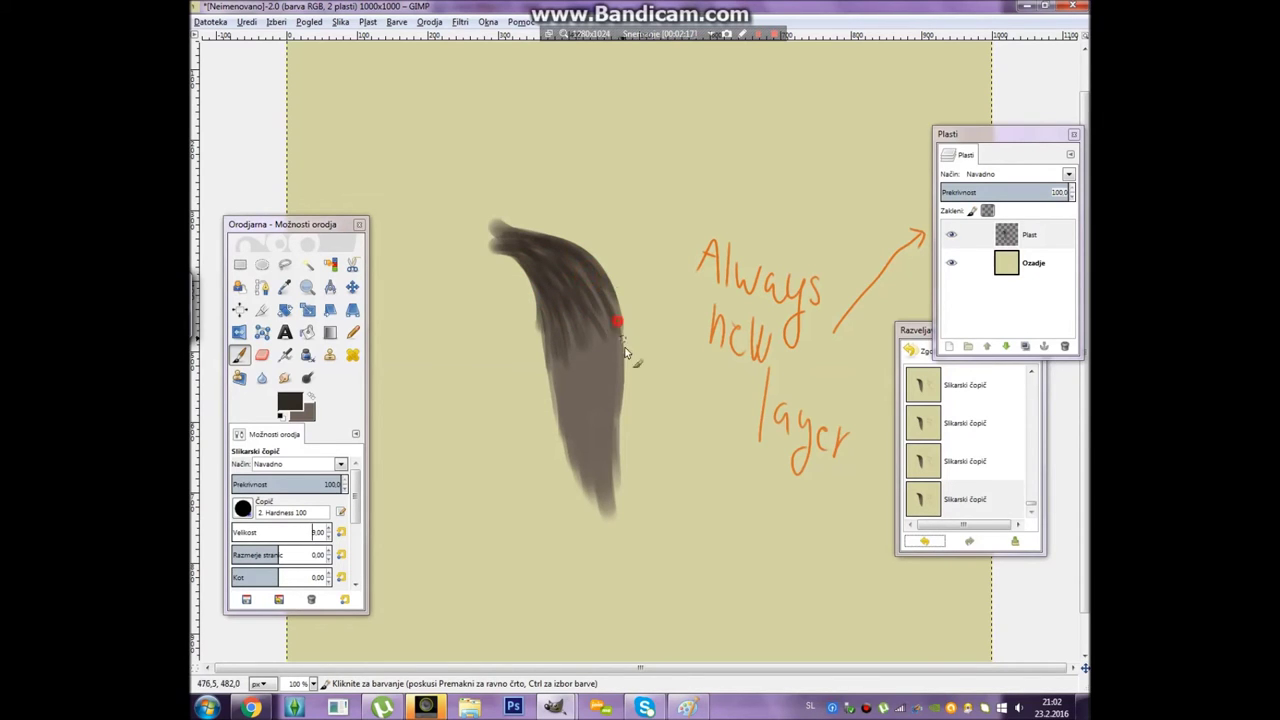
key(bracketleft)
mouse_move(586, 306)
mouse_down()
mouse_move(606, 366)
mouse_move(584, 344)
mouse_up()
click(925, 541)
click(925, 541)
click(925, 541)
click(925, 541)
click(925, 541)
click(925, 541)
click(925, 541)
click(925, 541)
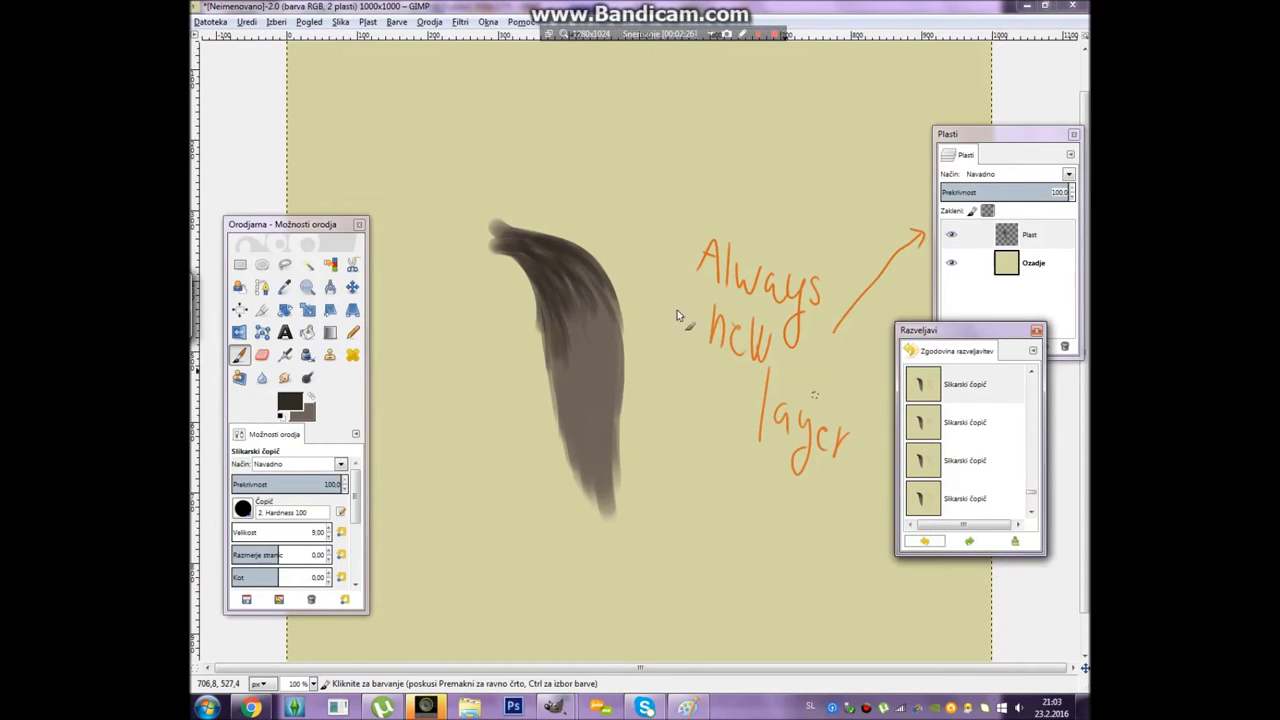
Step: Paint dark strands over the upper middle of the lock and deepen the shading at the root
mouse_move(552, 279)
mouse_down()
mouse_move(577, 300)
mouse_move(559, 268)
mouse_move(576, 316)
mouse_move(560, 294)
mouse_move(568, 338)
mouse_move(589, 296)
mouse_move(572, 262)
mouse_move(609, 358)
mouse_move(586, 317)
mouse_up()
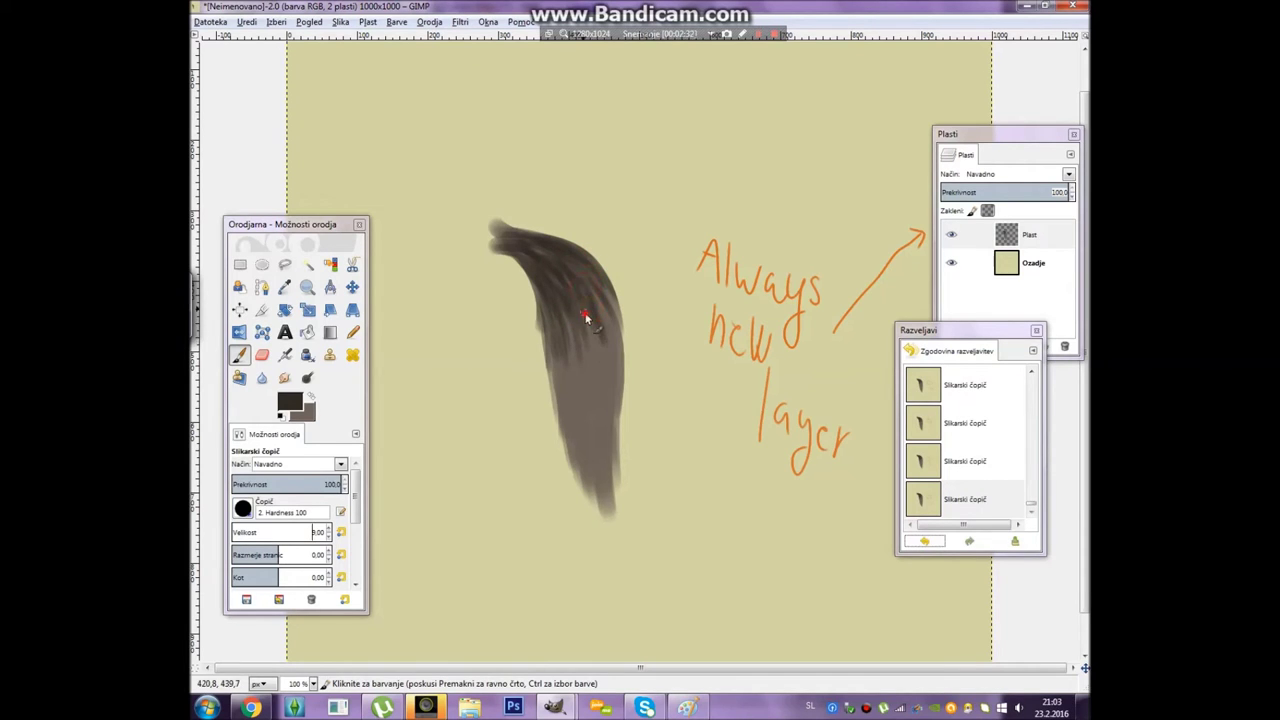
key(bracketright)
click(593, 289)
drag(531, 251, 518, 254)
click(528, 248)
drag(543, 256, 549, 277)
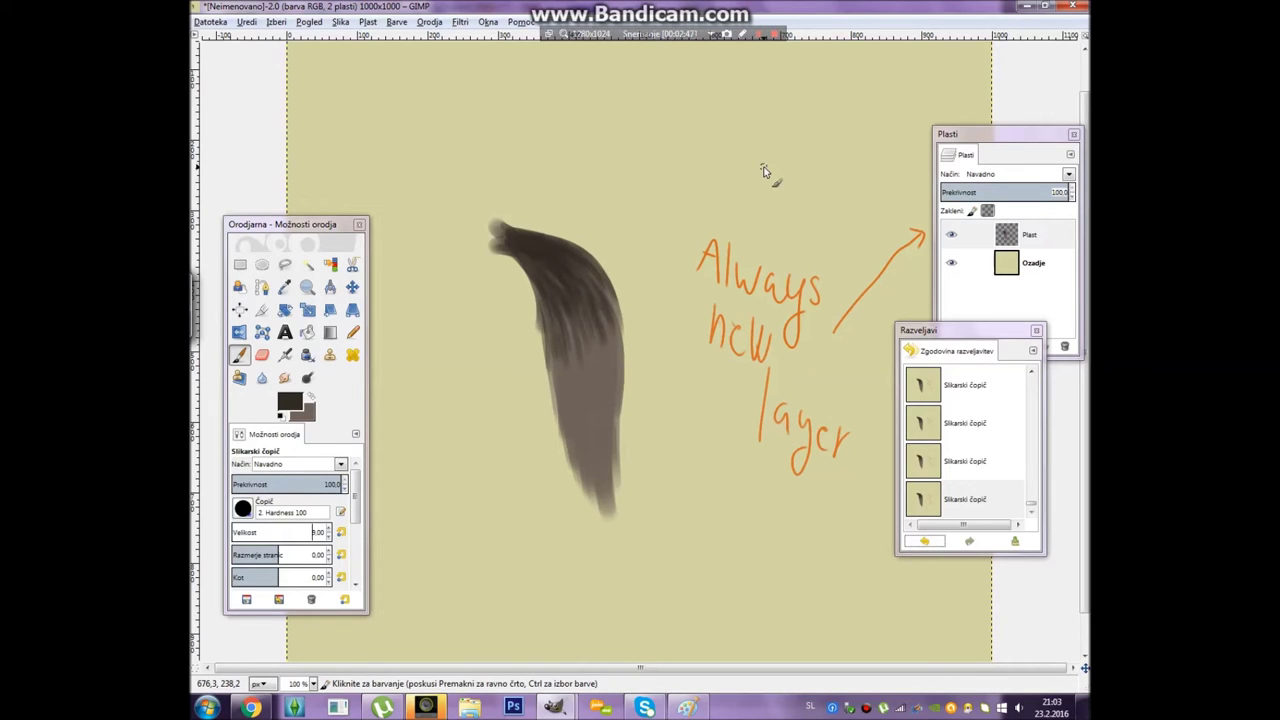
Step: Paint dark strands through the lower half of the lock and up from its tip
drag(555, 311, 579, 366)
click(566, 378)
drag(586, 321, 605, 395)
drag(591, 322, 611, 400)
drag(614, 333, 619, 385)
drag(600, 353, 617, 440)
drag(612, 448, 607, 500)
drag(594, 437, 608, 486)
drag(611, 499, 614, 504)
drag(574, 437, 601, 496)
drag(571, 404, 600, 511)
drag(597, 486, 611, 508)
drag(603, 426, 609, 494)
drag(571, 340, 613, 499)
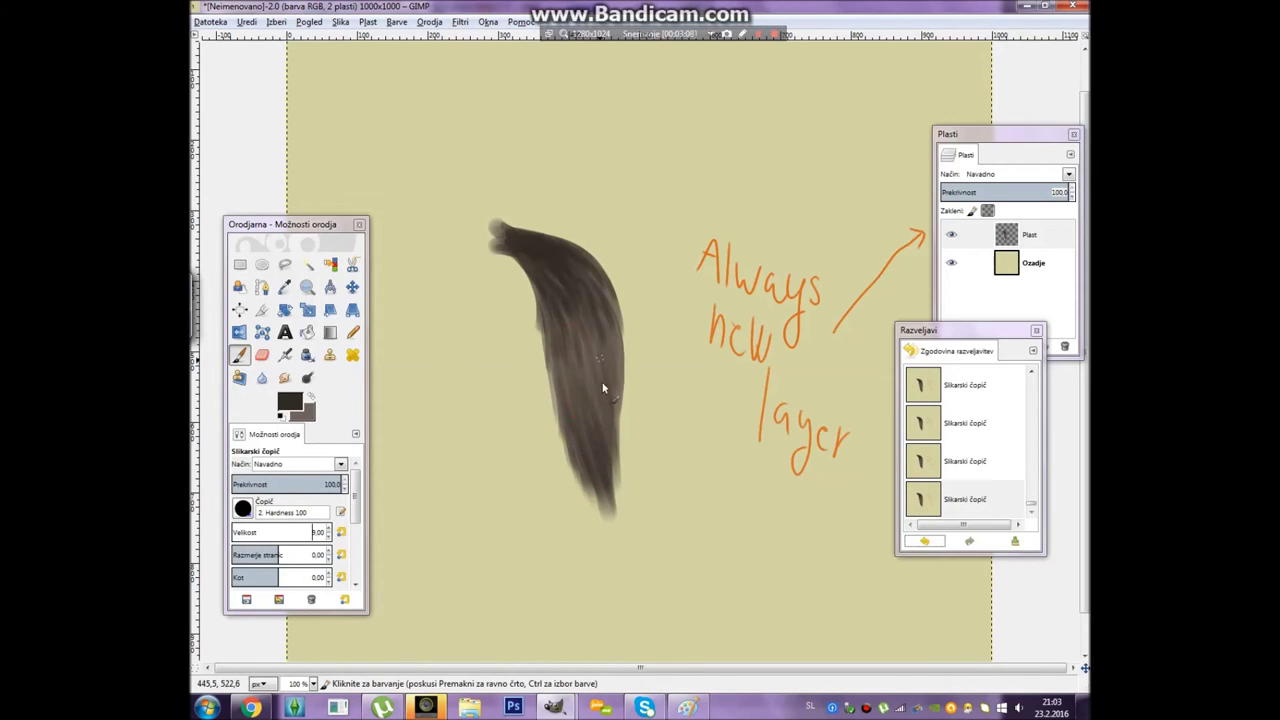
Step: Blend the two shaded areas with more dark strands through the middle and outer edge of the lock
drag(565, 320, 577, 385)
drag(569, 360, 577, 405)
drag(552, 313, 579, 430)
drag(586, 300, 606, 375)
drag(605, 309, 618, 353)
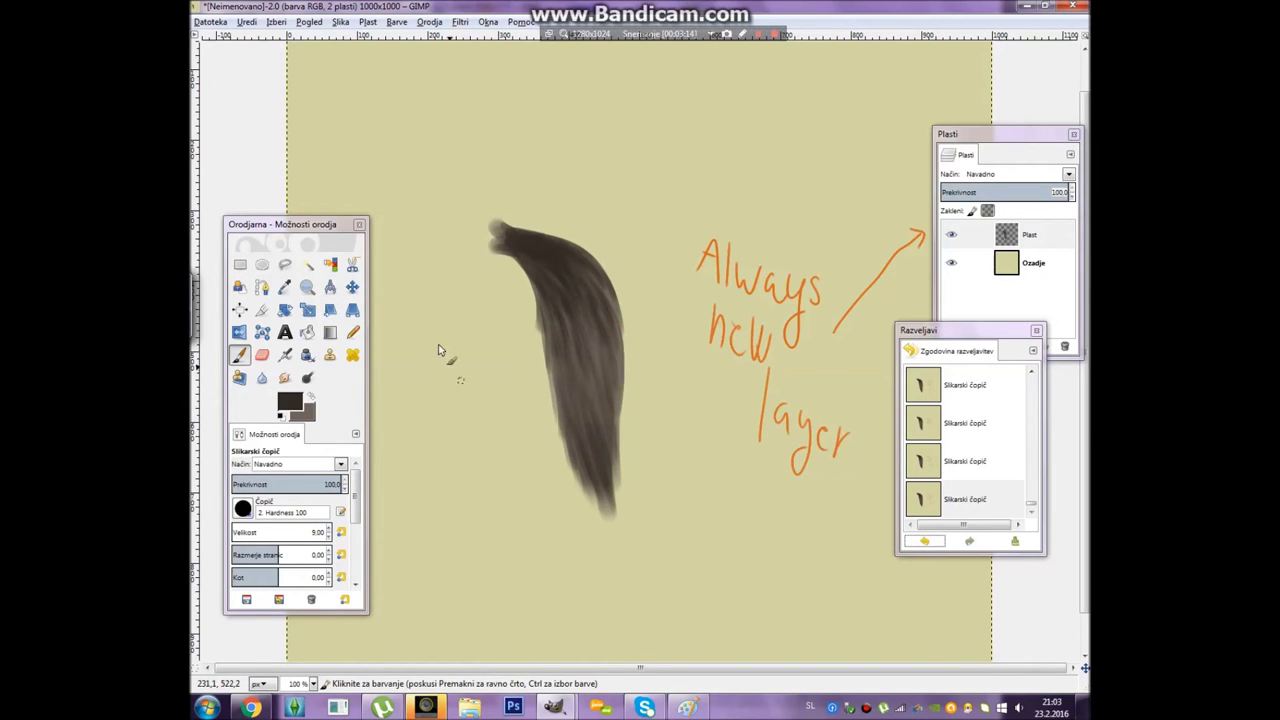
Step: Paint highlight strands in light brown a48c7b along the middle and outer side of the lock
click(302, 414)
click(410, 292)
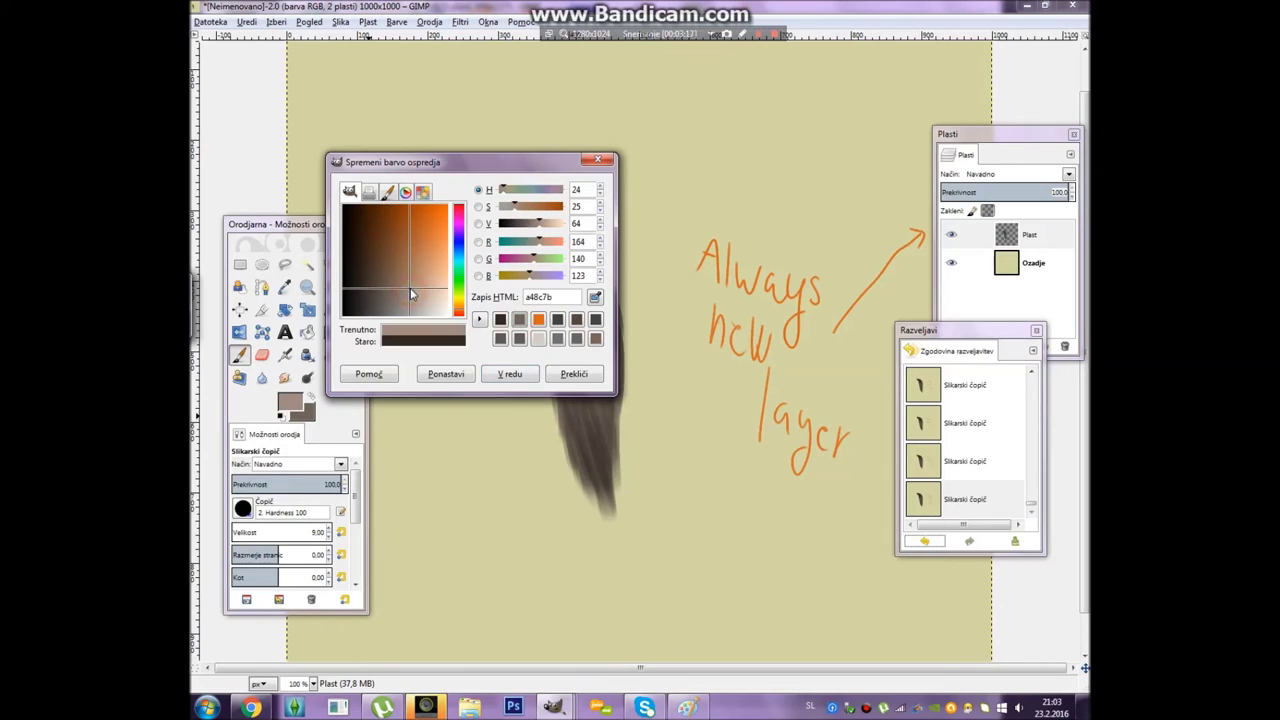
click(510, 374)
mouse_move(545, 303)
mouse_down()
mouse_move(571, 427)
mouse_move(575, 311)
mouse_up()
drag(590, 385, 580, 297)
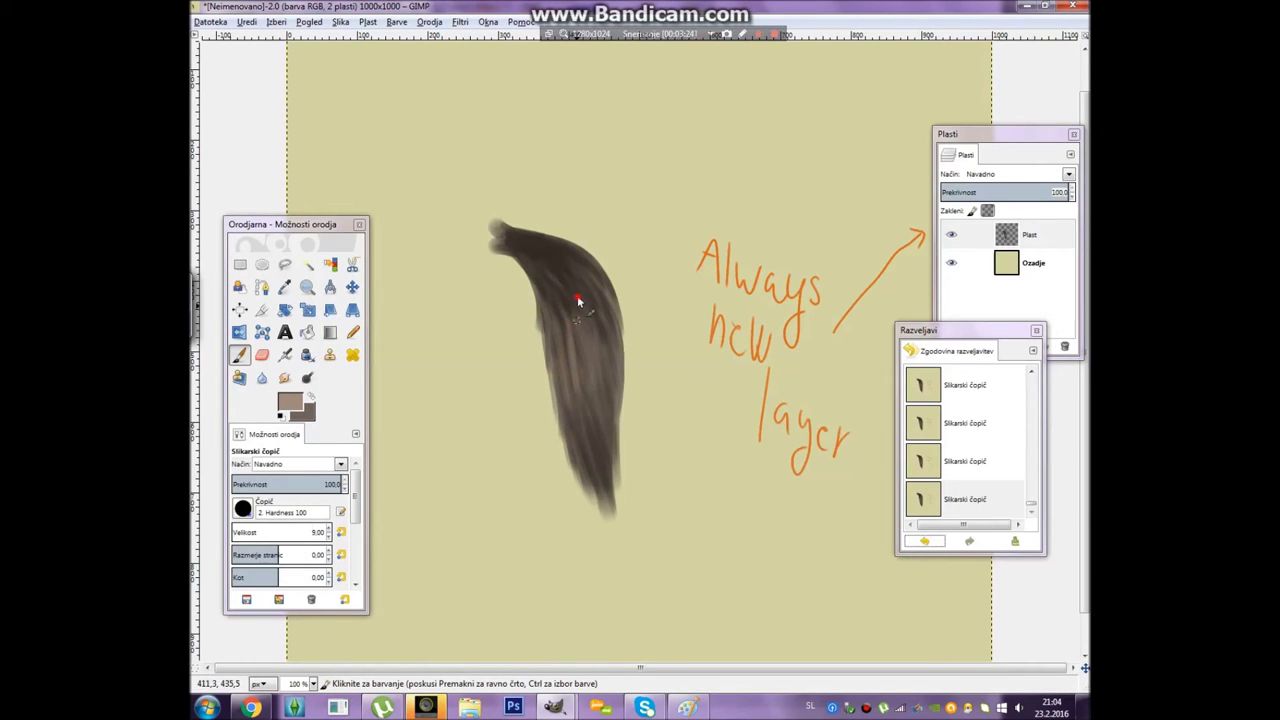
drag(606, 338, 606, 292)
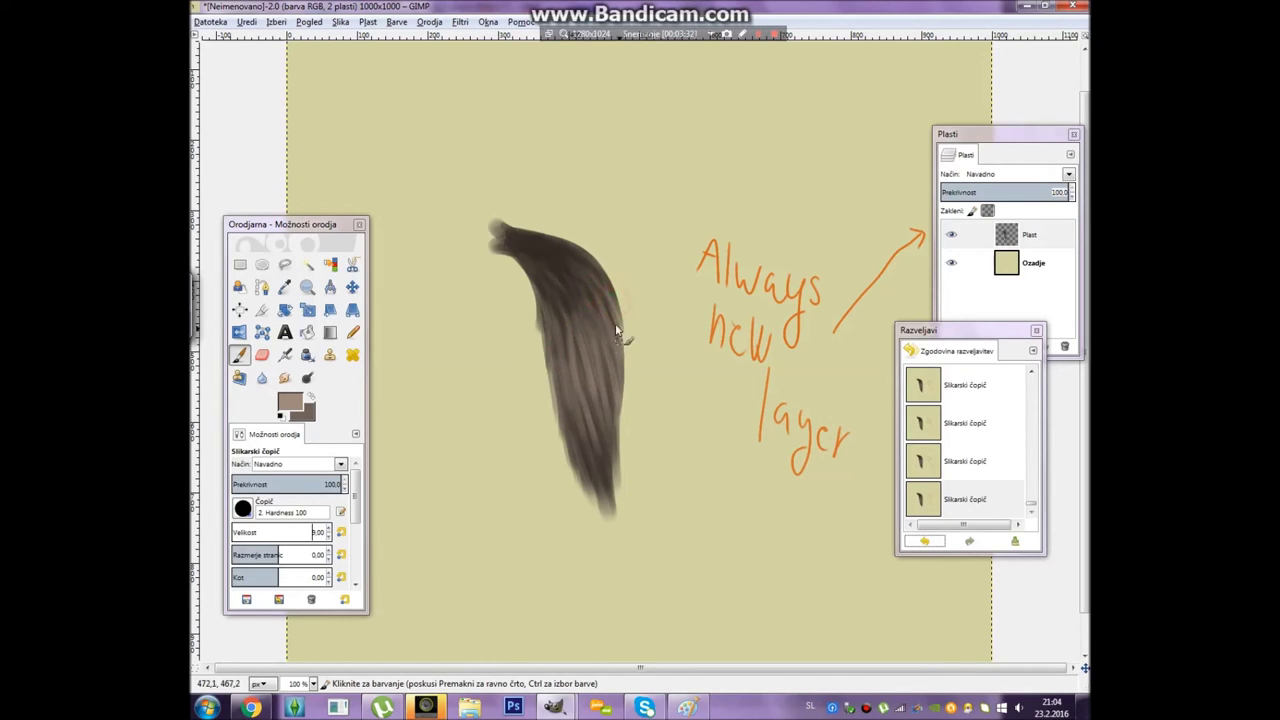
Step: Switch back to the dark brown and paint separating strands between the highlights
click(290, 403)
click(520, 319)
click(511, 375)
mouse_move(577, 324)
mouse_down()
mouse_move(619, 450)
mouse_move(575, 398)
mouse_up()
mouse_move(551, 277)
mouse_down()
mouse_move(580, 361)
mouse_move(598, 372)
mouse_up()
mouse_move(586, 283)
mouse_down()
mouse_move(629, 378)
mouse_move(597, 349)
mouse_move(615, 432)
mouse_up()
drag(546, 343, 557, 353)
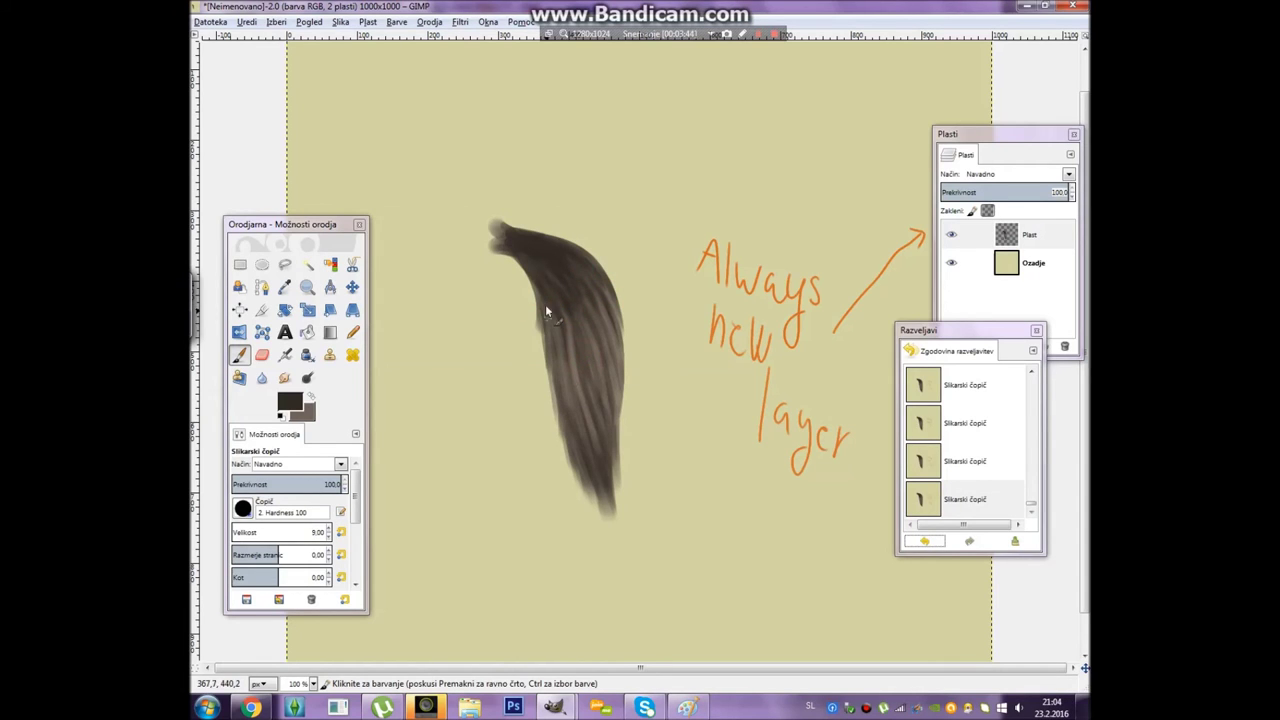
Step: Set the foreground colour to a medium brown and the brush size to 7
click(290, 402)
click(520, 319)
click(510, 373)
click(330, 536)
click(330, 536)
Step: Try thin medium-brown strands across the upper bend of the lock, and undo them
click(531, 264)
drag(540, 269, 573, 314)
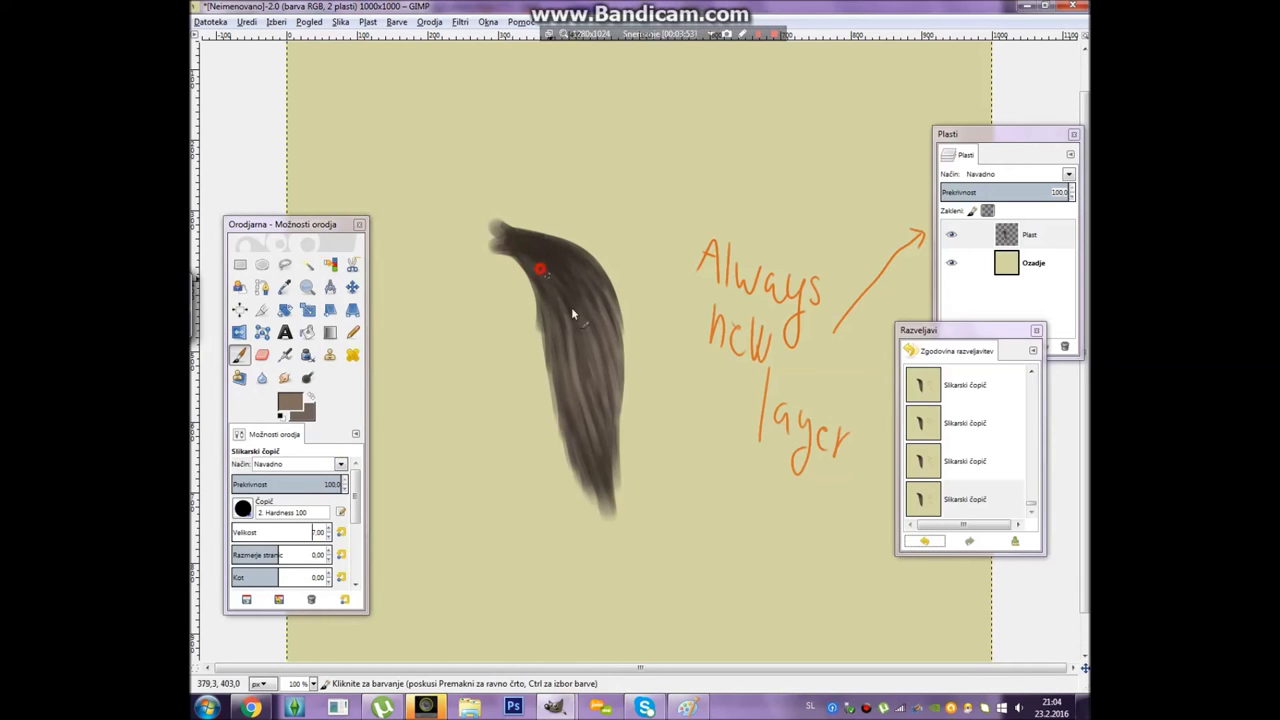
drag(524, 266, 566, 306)
drag(526, 255, 577, 284)
drag(554, 260, 600, 291)
drag(595, 275, 617, 300)
click(920, 545)
click(922, 544)
click(925, 543)
click(925, 543)
click(925, 543)
click(925, 543)
Step: Paint thin medium-brown strands over the upper bend and down the middle of the lock
mouse_move(531, 249)
mouse_down()
mouse_move(575, 299)
mouse_move(543, 279)
mouse_move(590, 285)
mouse_up()
mouse_move(556, 248)
mouse_down()
mouse_move(614, 304)
mouse_move(564, 311)
mouse_up()
click(558, 278)
click(579, 259)
click(552, 272)
click(557, 295)
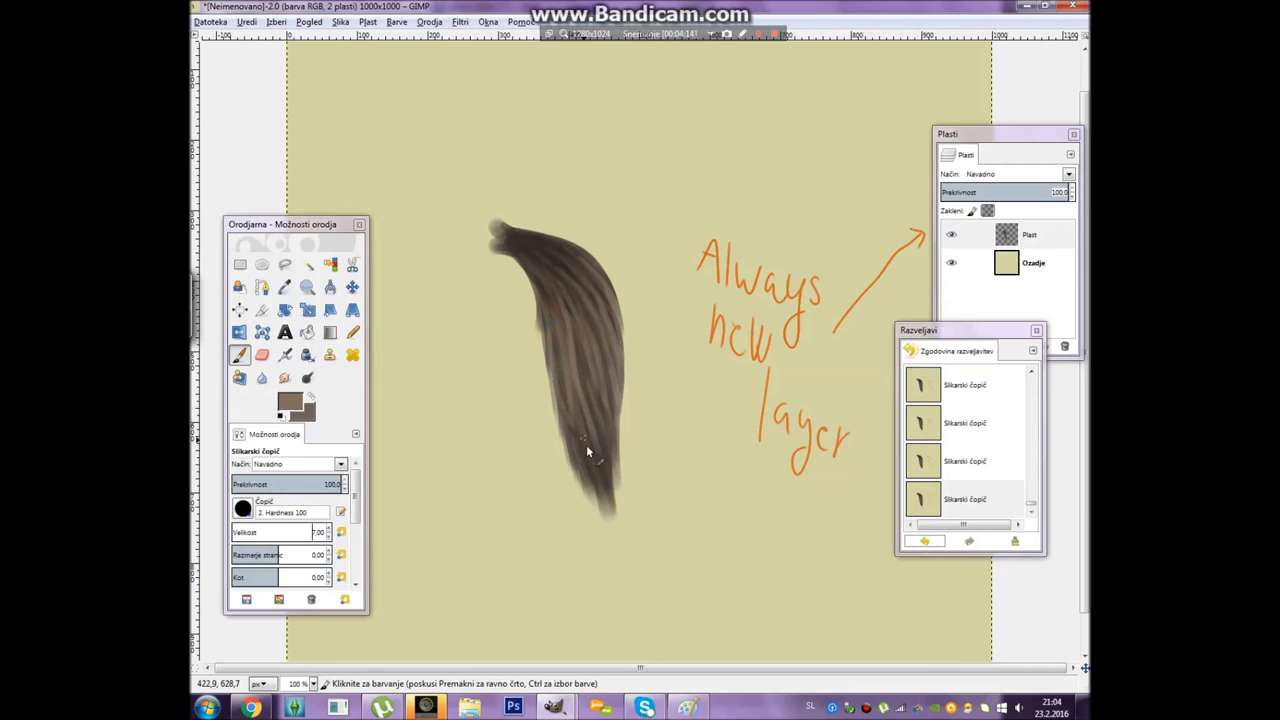
click(579, 374)
Step: Paint thin dark strands in 312a25 between the lighter ones, from the upper bend down to the tip
click(290, 403)
click(352, 310)
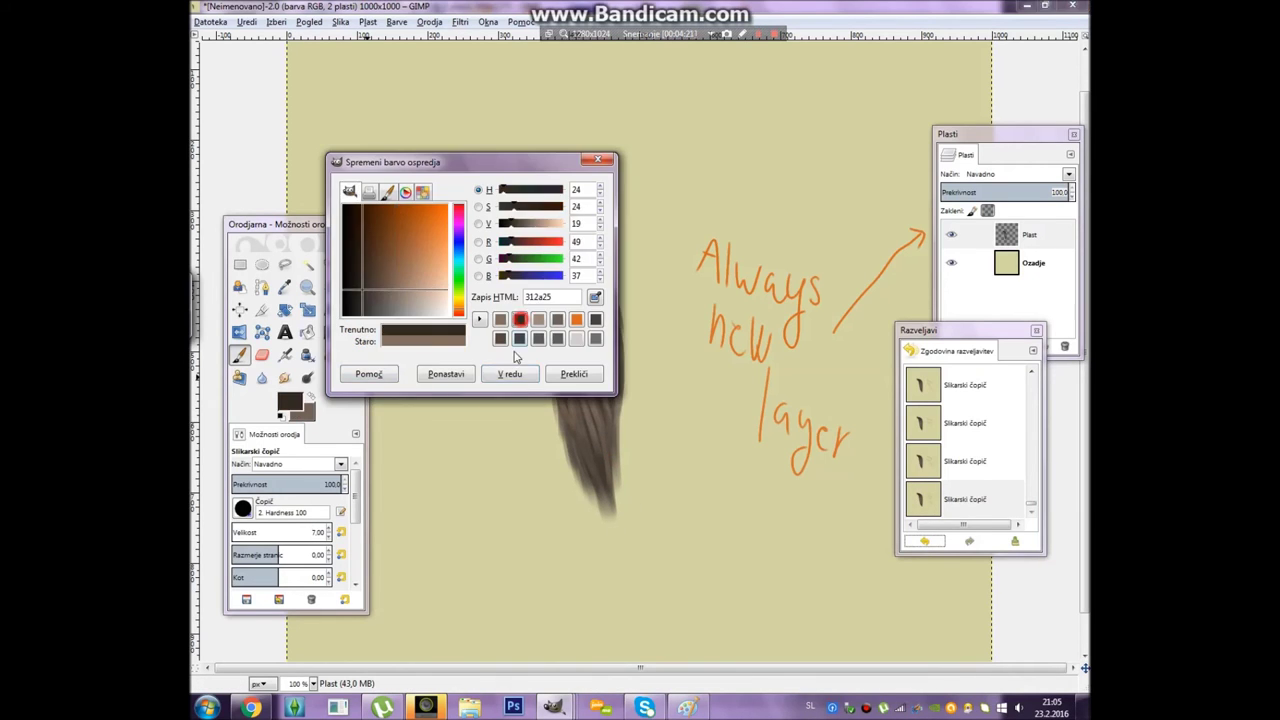
click(515, 372)
drag(549, 284, 576, 418)
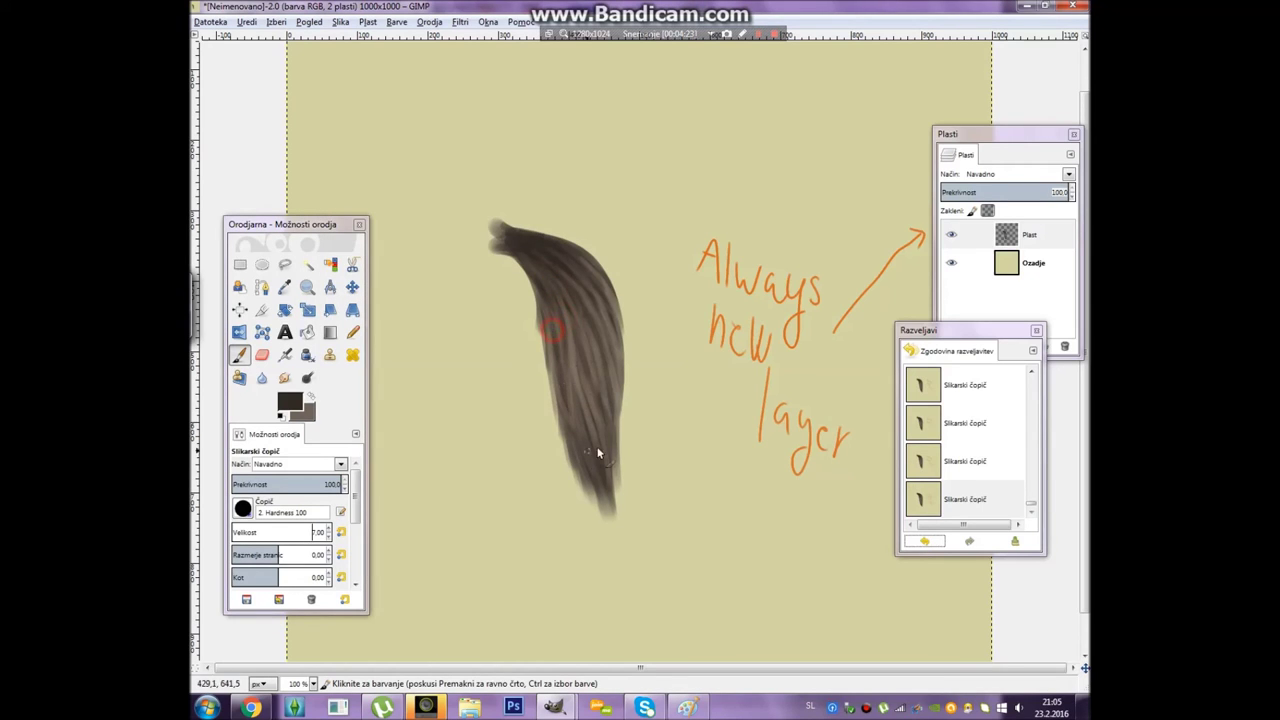
drag(572, 292, 582, 311)
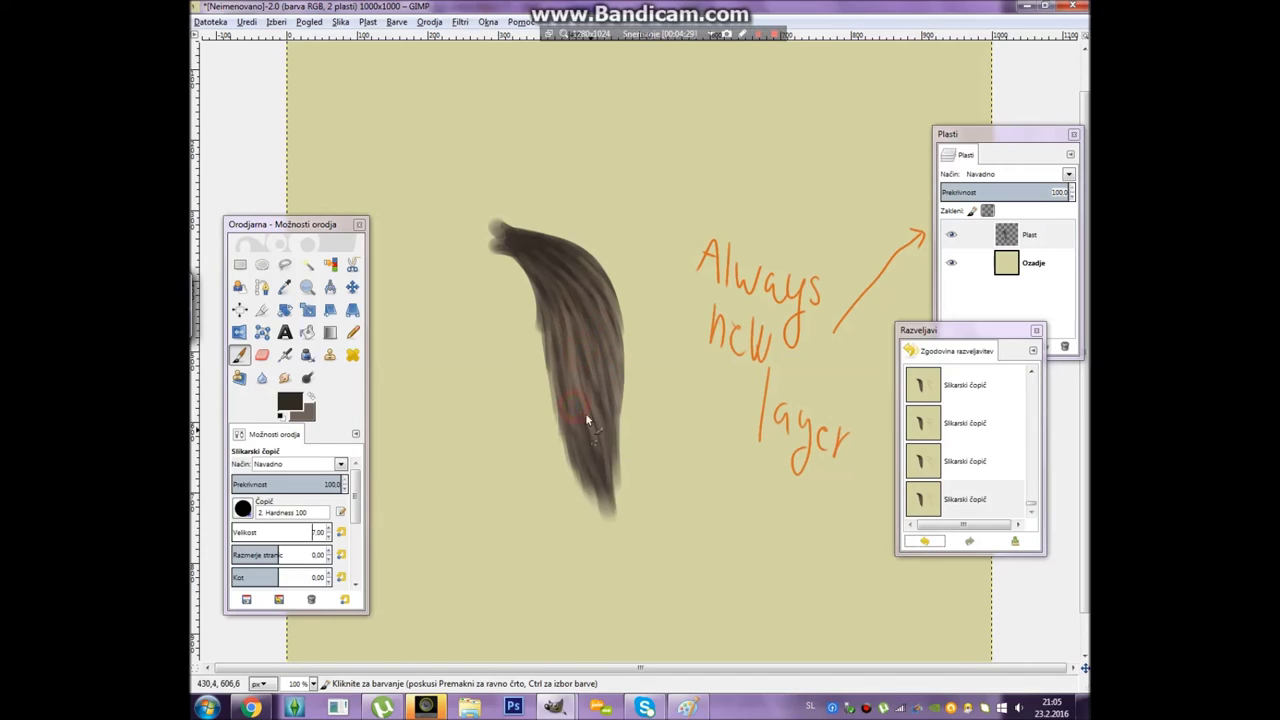
drag(616, 403, 620, 432)
drag(571, 243, 615, 290)
drag(568, 366, 611, 477)
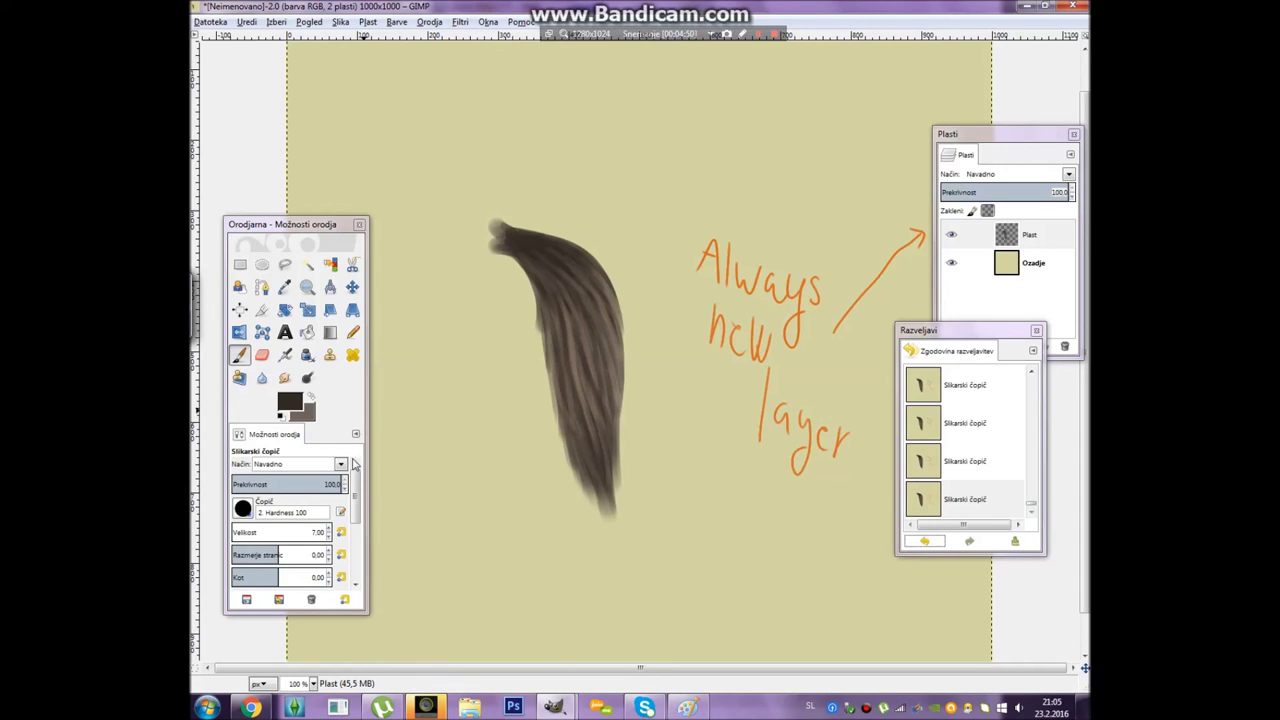
Step: Set the foreground colour to the medium brown and the brush size to 63
click(331, 530)
click(290, 403)
click(523, 320)
click(512, 378)
click(331, 530)
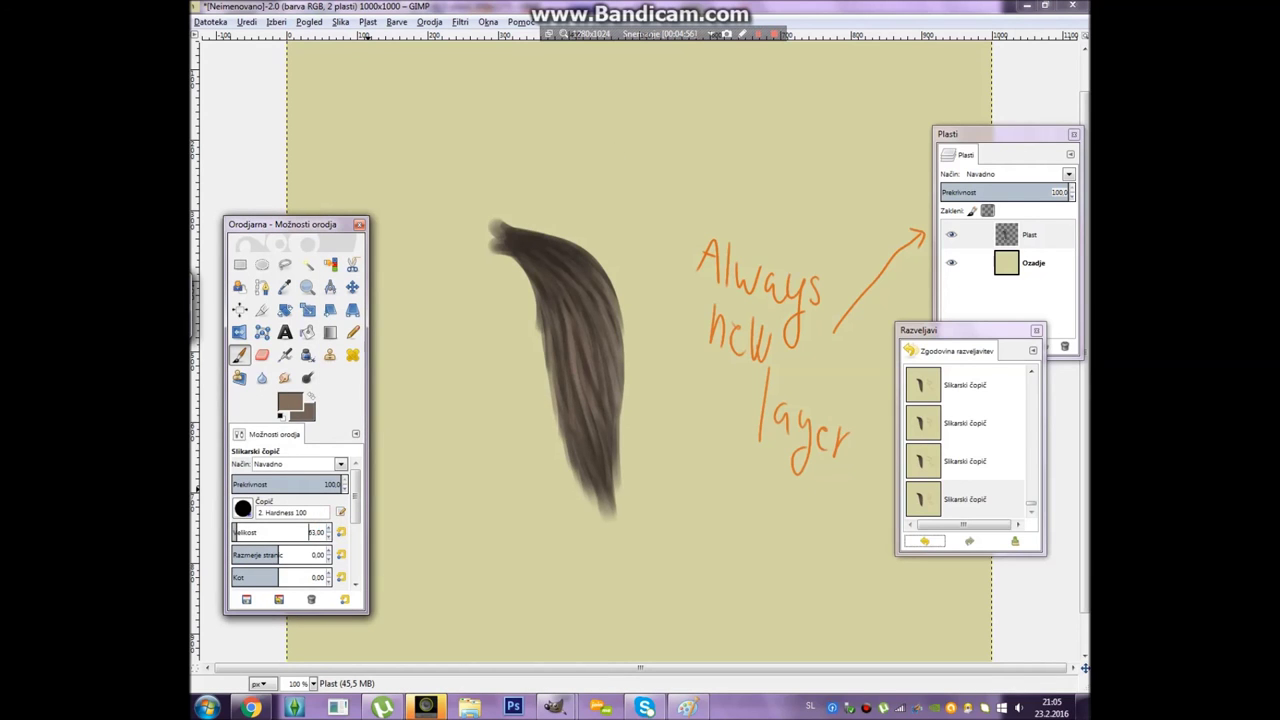
Step: Airbrush a soft medium-brown highlight over the middle of the lock using the 2. Hardness 025 brush
click(279, 513)
click(336, 301)
click(285, 355)
mouse_move(563, 364)
mouse_down()
mouse_move(570, 398)
mouse_move(586, 343)
mouse_up()
drag(613, 357, 622, 420)
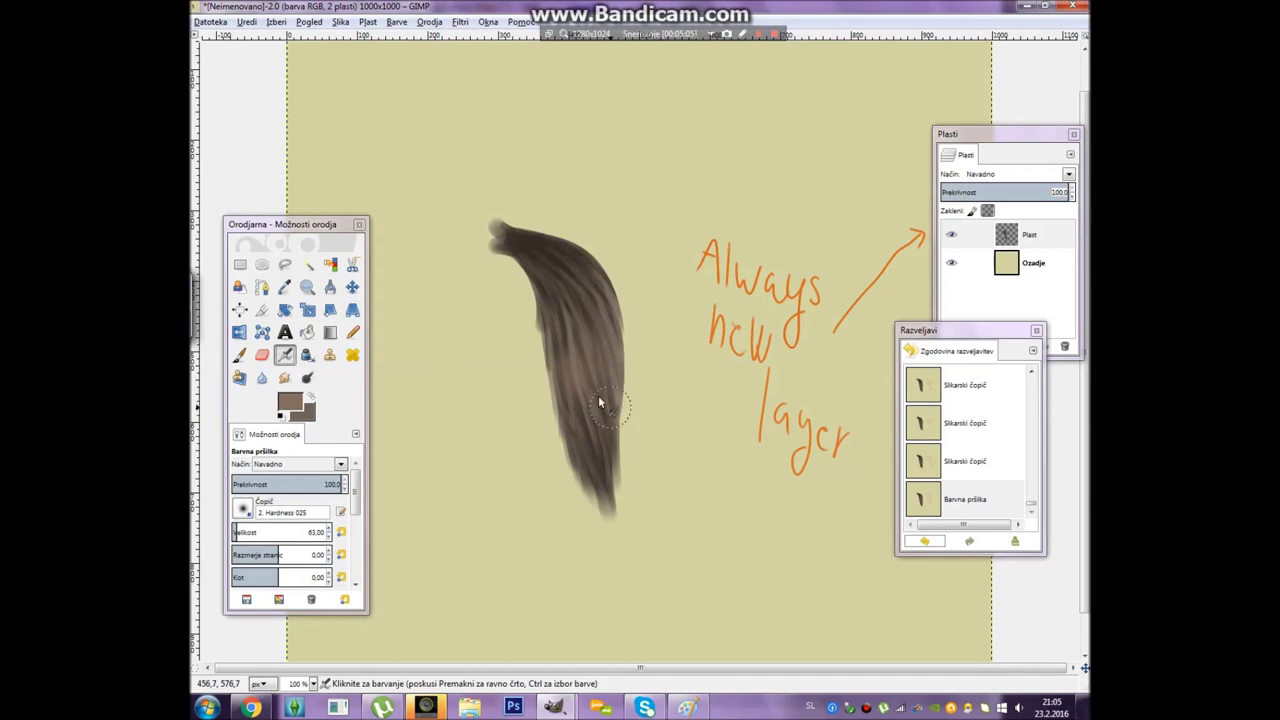
Step: Change the foreground colour to the lighter highlight brown
click(291, 401)
click(538, 319)
click(510, 375)
Step: Try airbrushing the lighter brown along the outer side of the lock, and undo the airbrush strokes
drag(599, 363, 604, 410)
drag(612, 302, 617, 465)
click(917, 543)
click(918, 543)
click(918, 543)
click(919, 543)
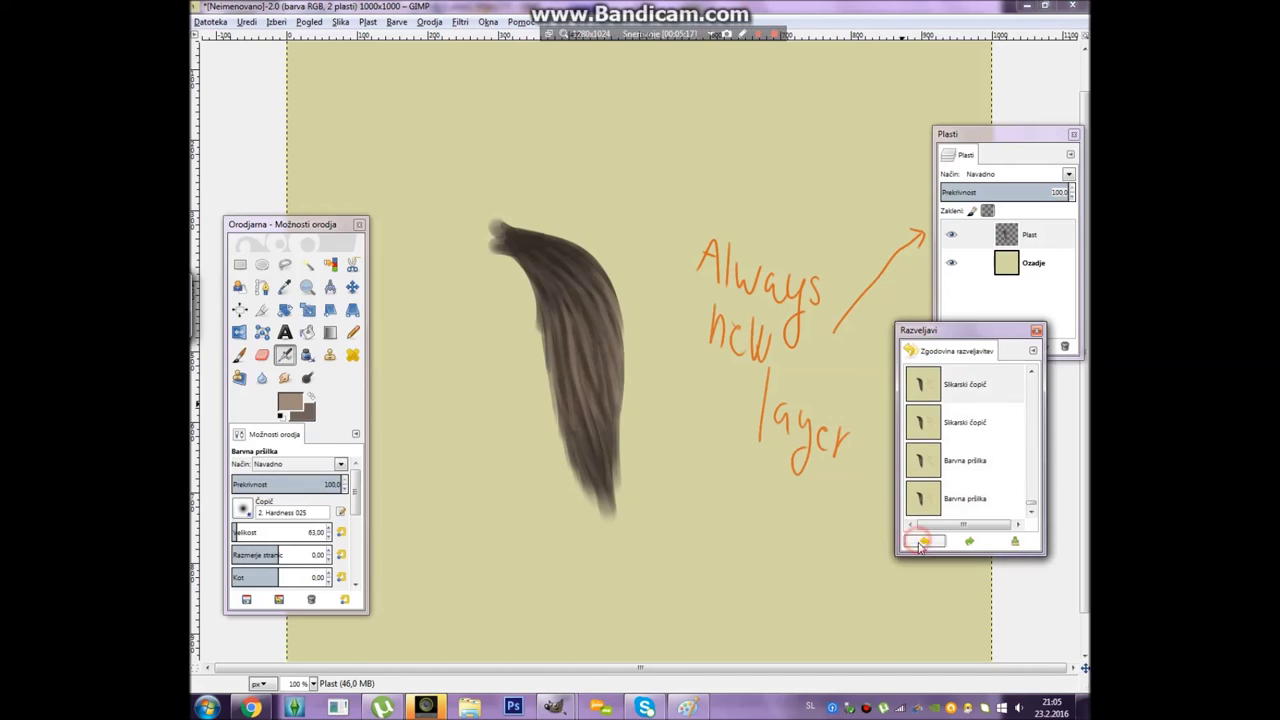
Step: Airbrush a soft light-brown highlight band across the middle of the lock
drag(557, 352, 574, 396)
drag(565, 352, 588, 400)
drag(588, 329, 606, 379)
mouse_move(599, 331)
mouse_down()
mouse_move(619, 381)
mouse_move(583, 414)
mouse_move(571, 320)
mouse_move(591, 323)
mouse_move(607, 391)
mouse_move(578, 370)
mouse_move(586, 423)
mouse_up()
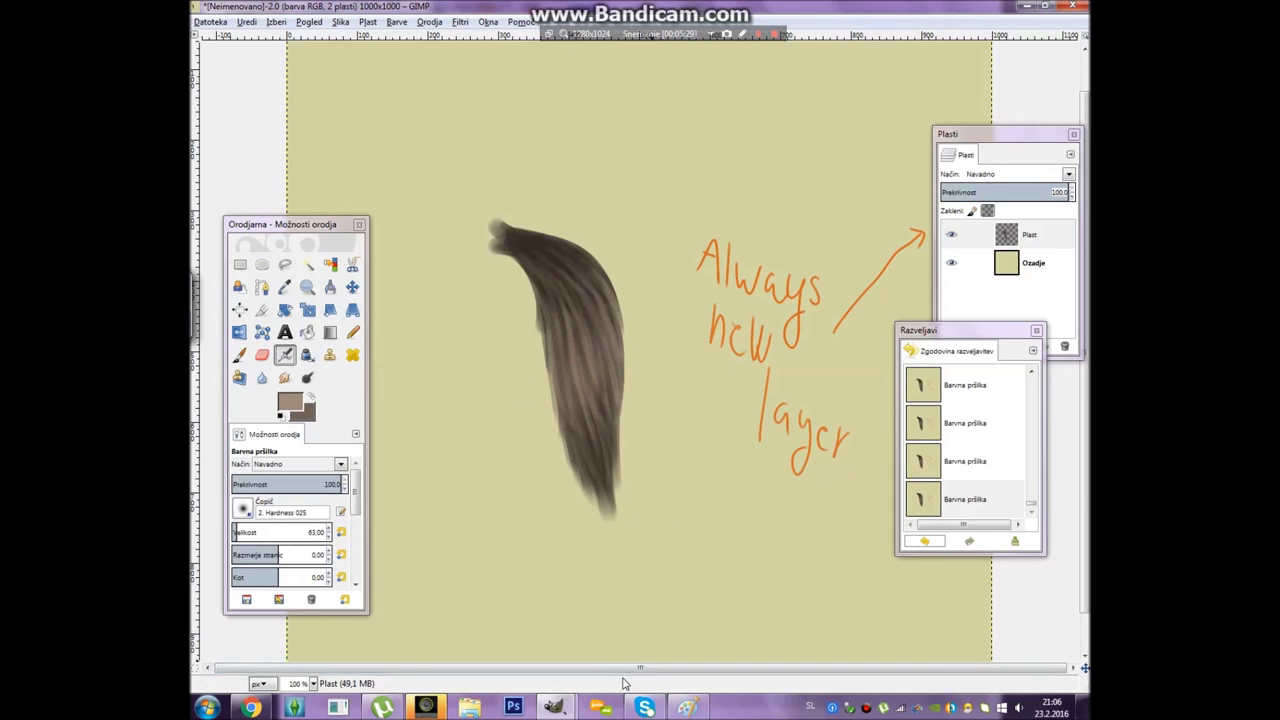